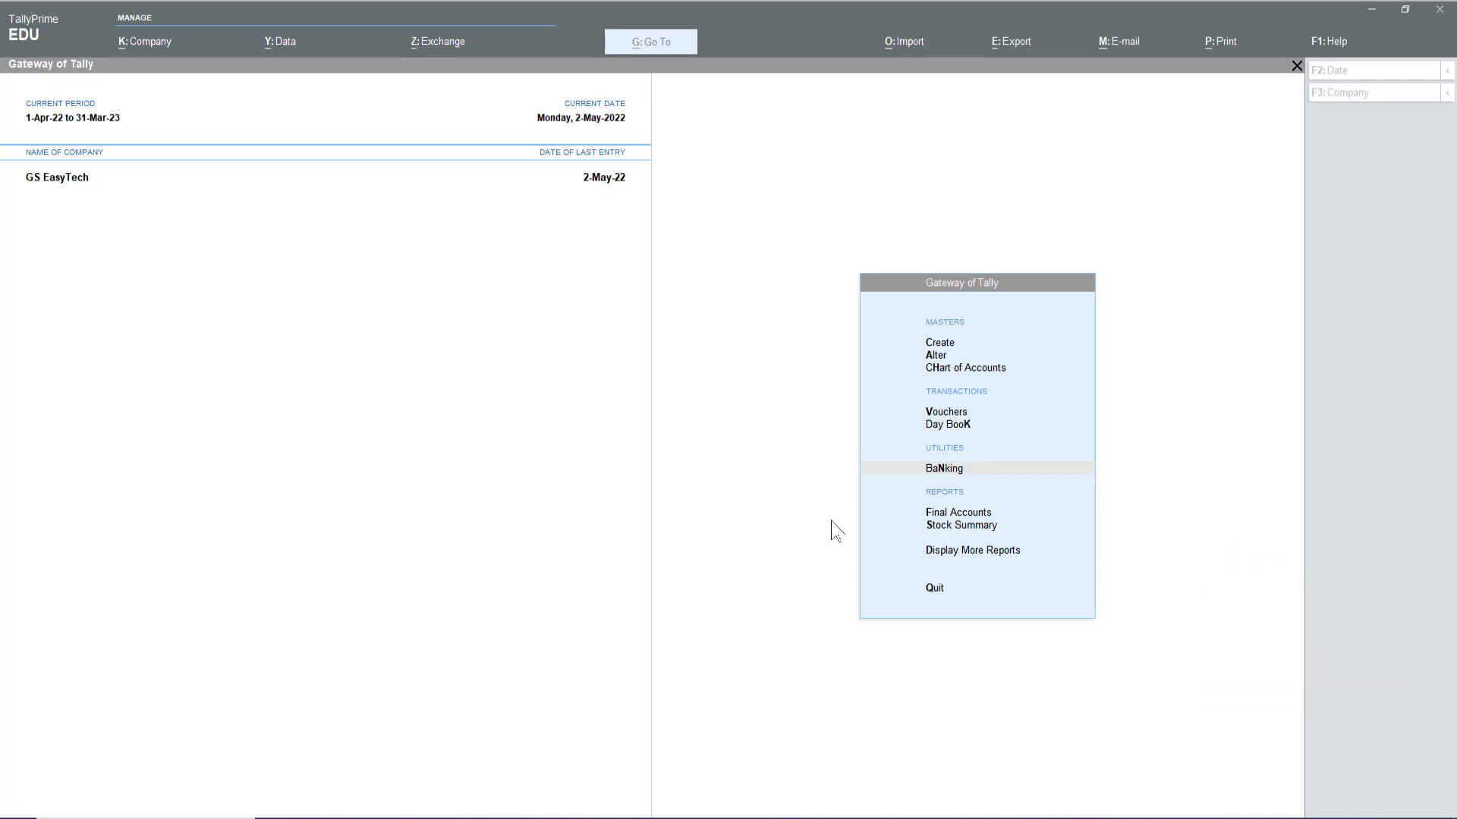
# - Turn off the Enable colour option in the application's display settings and return to the Gateway of Tally
pyautogui.click(574, 429)
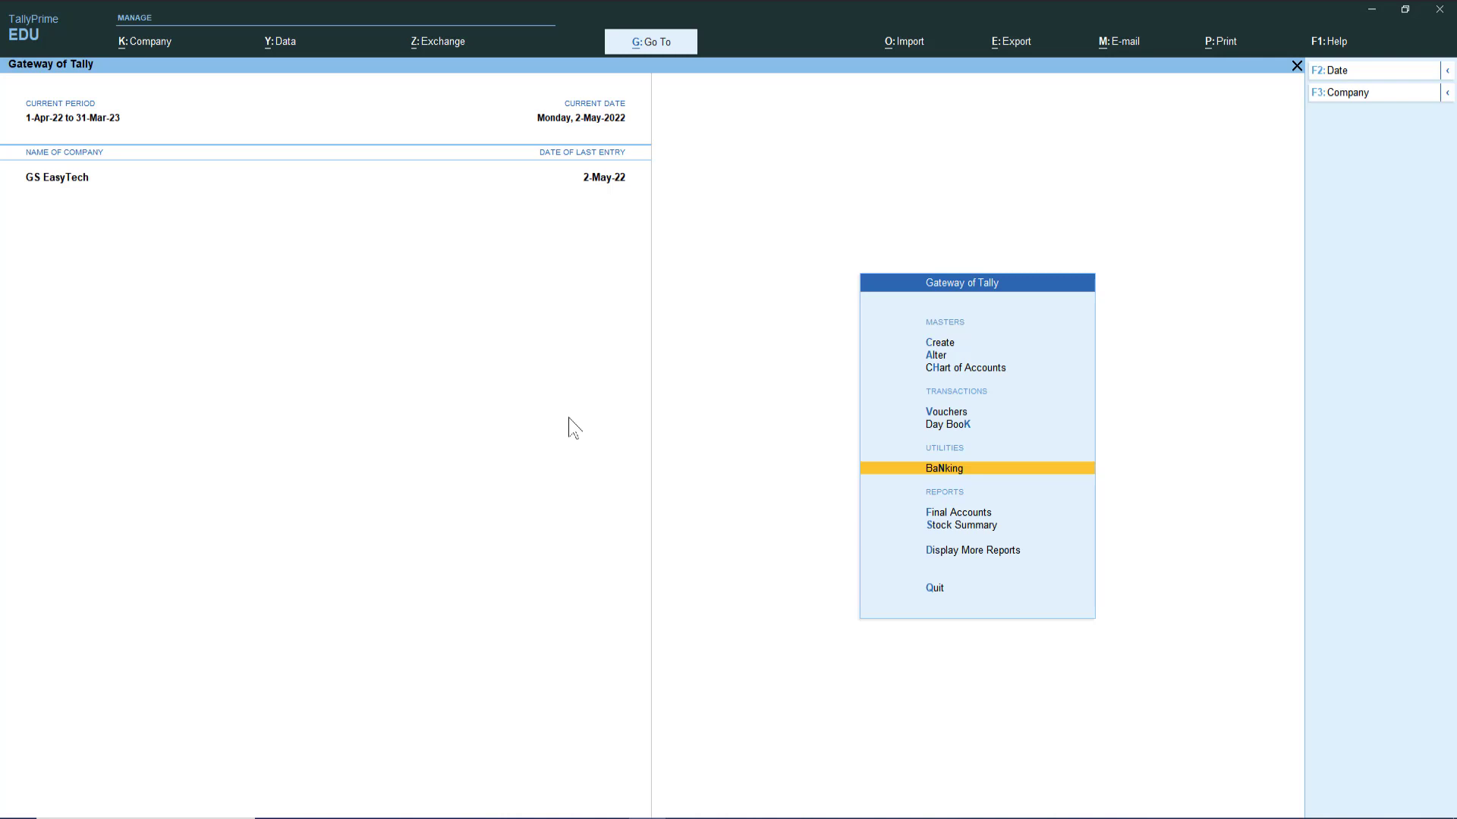
pyautogui.click(1333, 50)
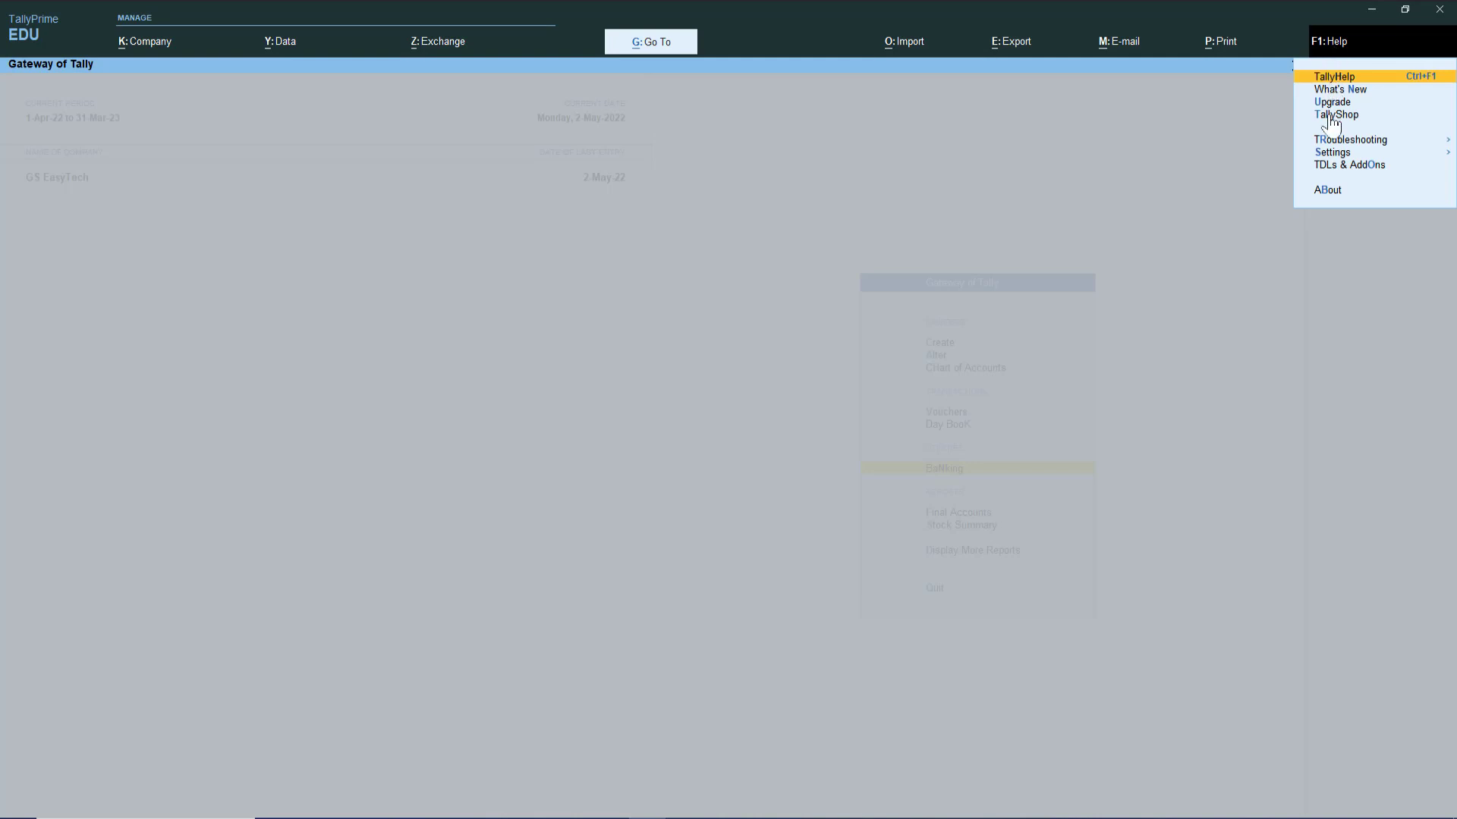
pyautogui.click(1336, 152)
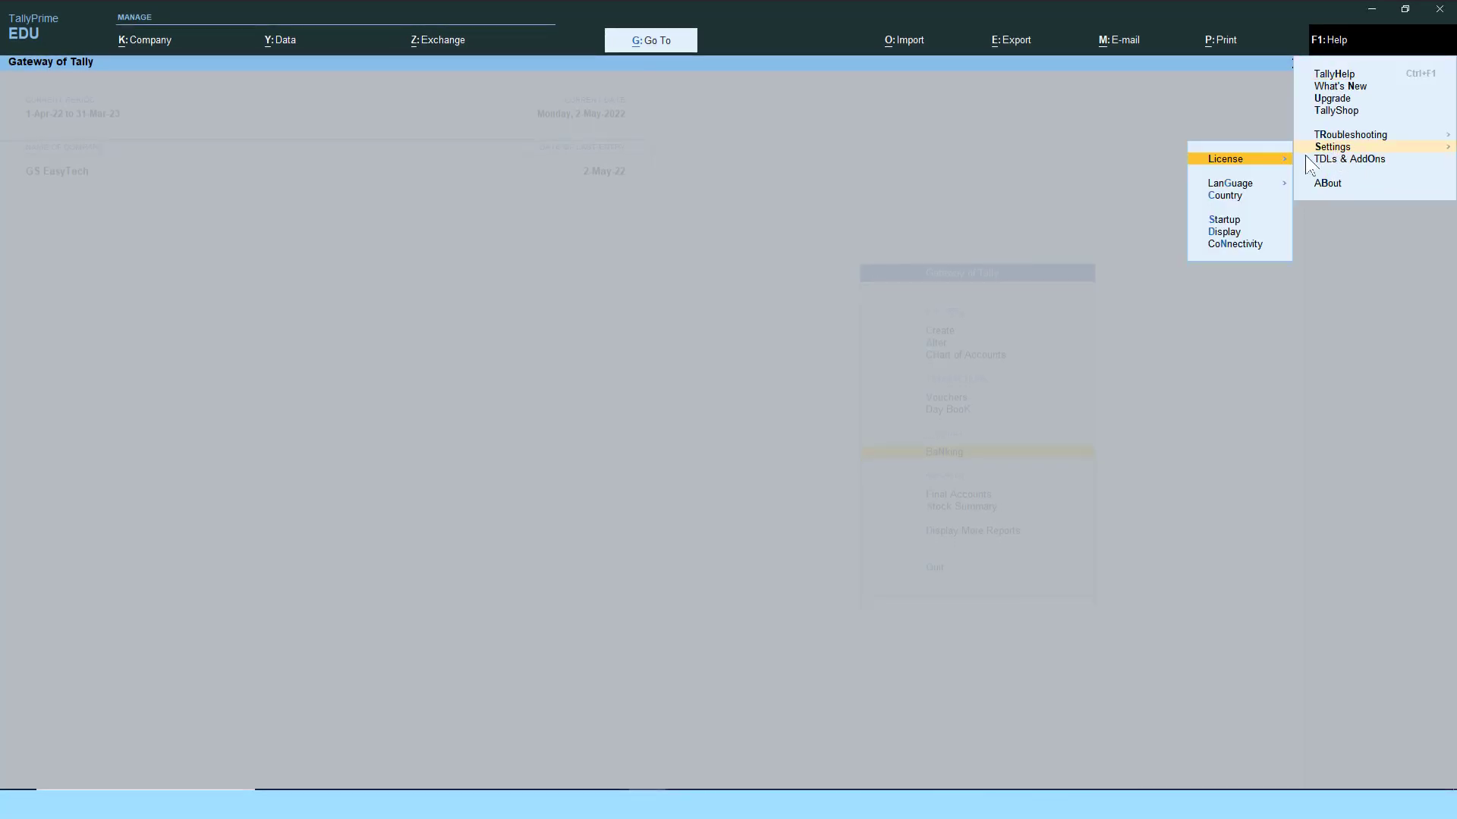
pyautogui.click(1224, 233)
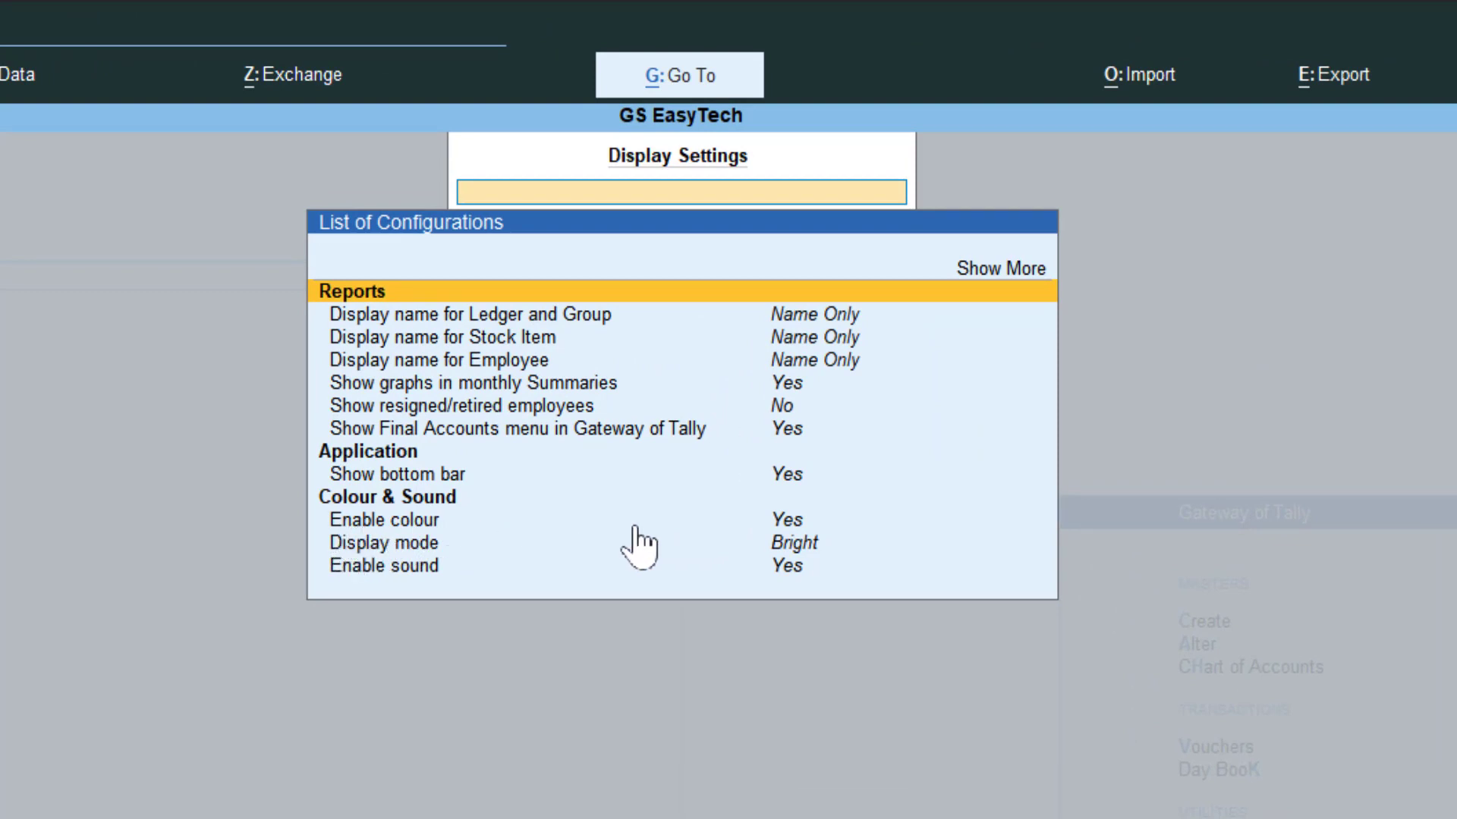
pyautogui.click(787, 521)
pyautogui.click(789, 521)
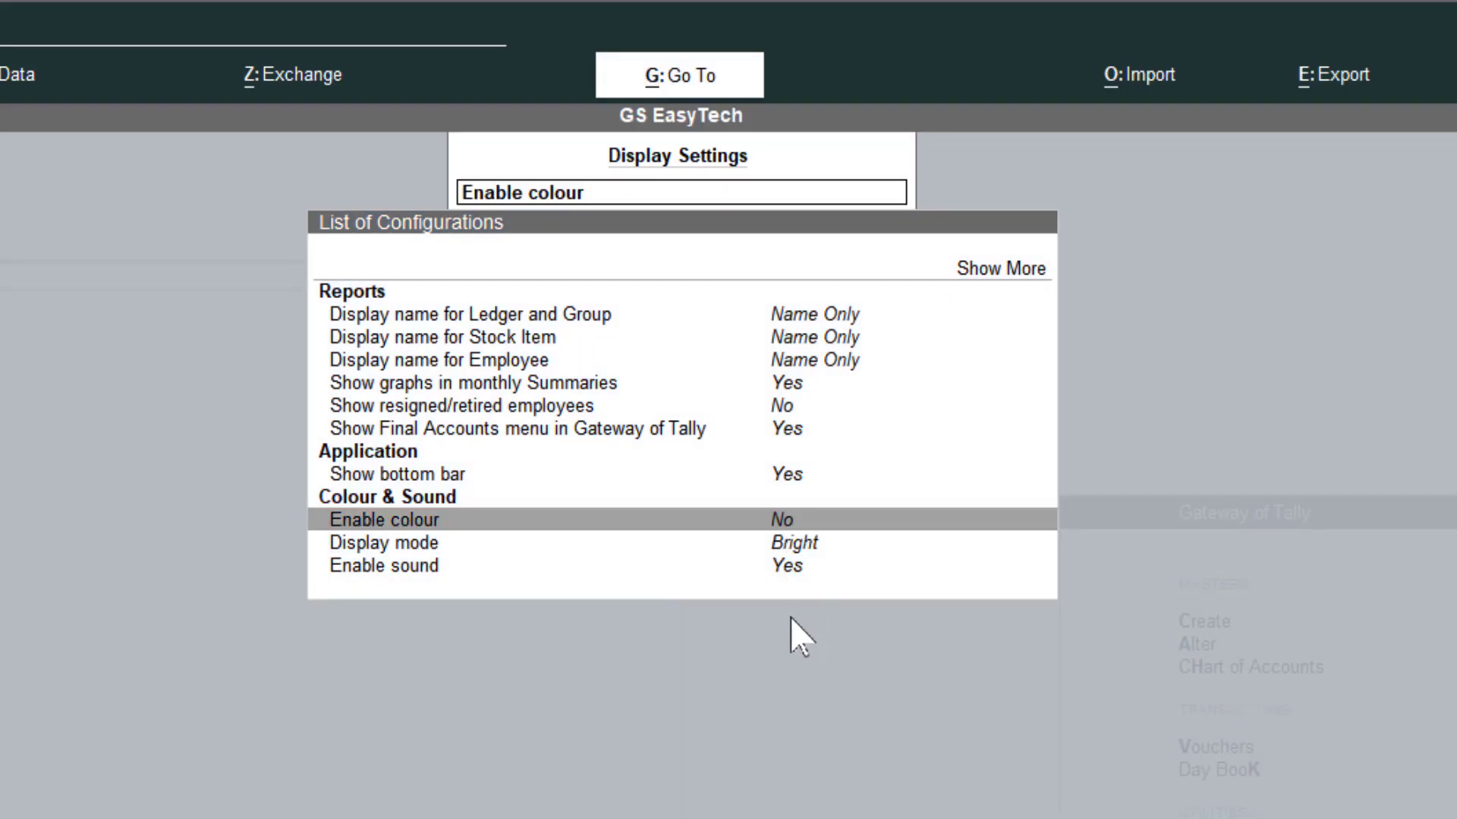
pyautogui.press('Escape')
pyautogui.press('Escape')
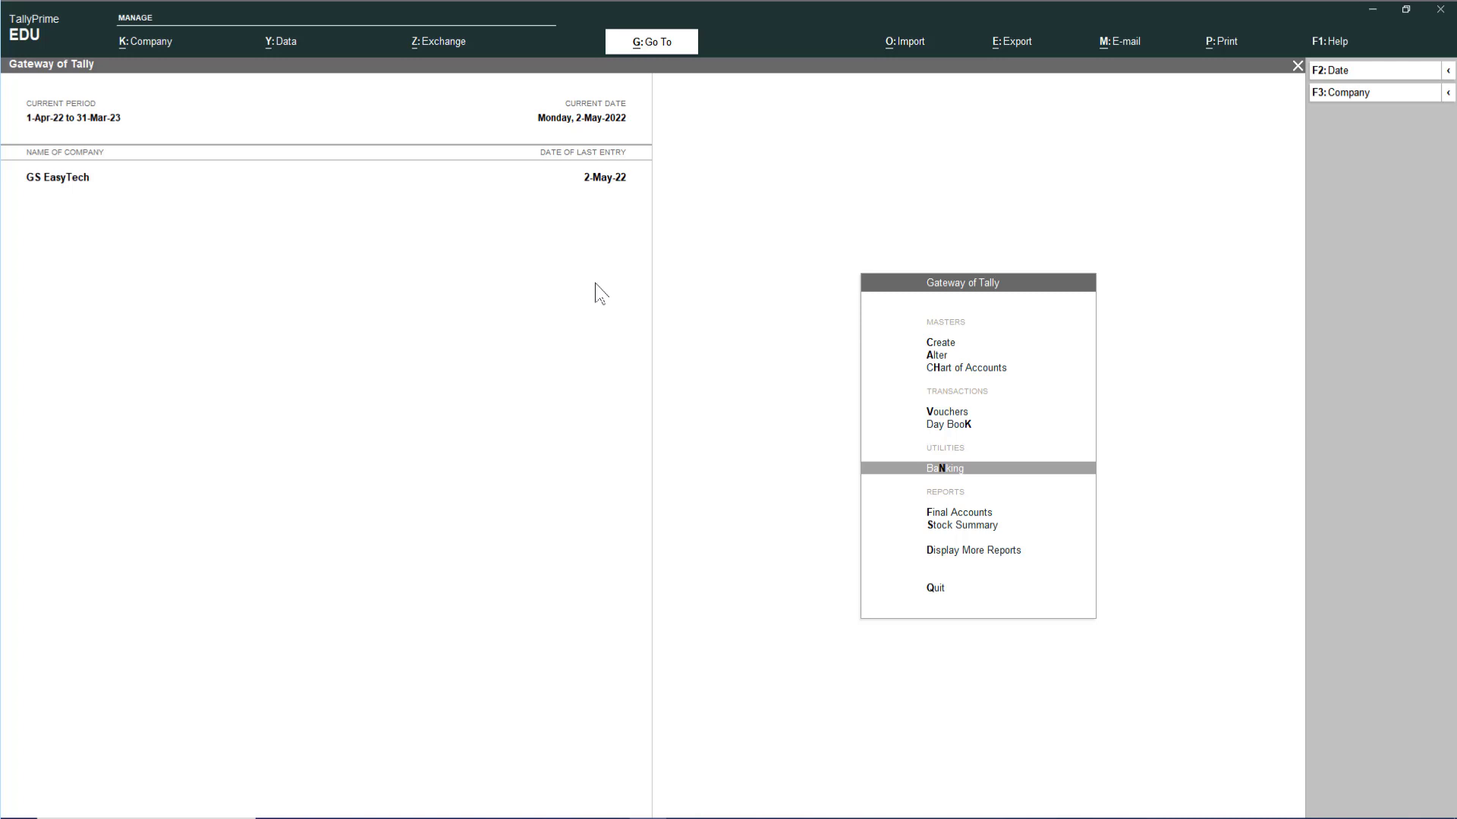
# - View the CGST ledger in the ledger alteration screen, leaving it unedited, and return to the Gateway of Tally
pyautogui.click(938, 355)
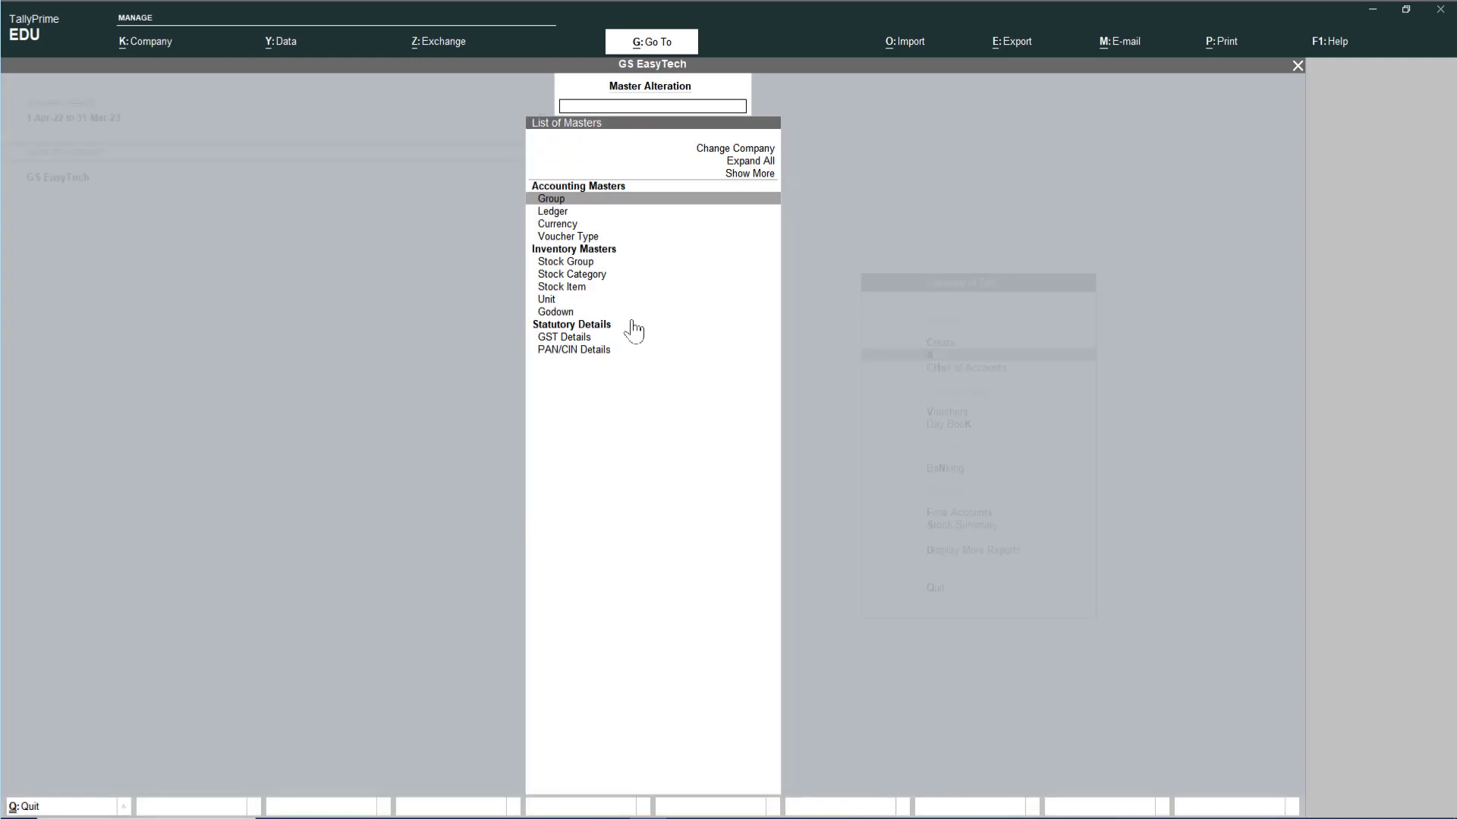
pyautogui.click(547, 213)
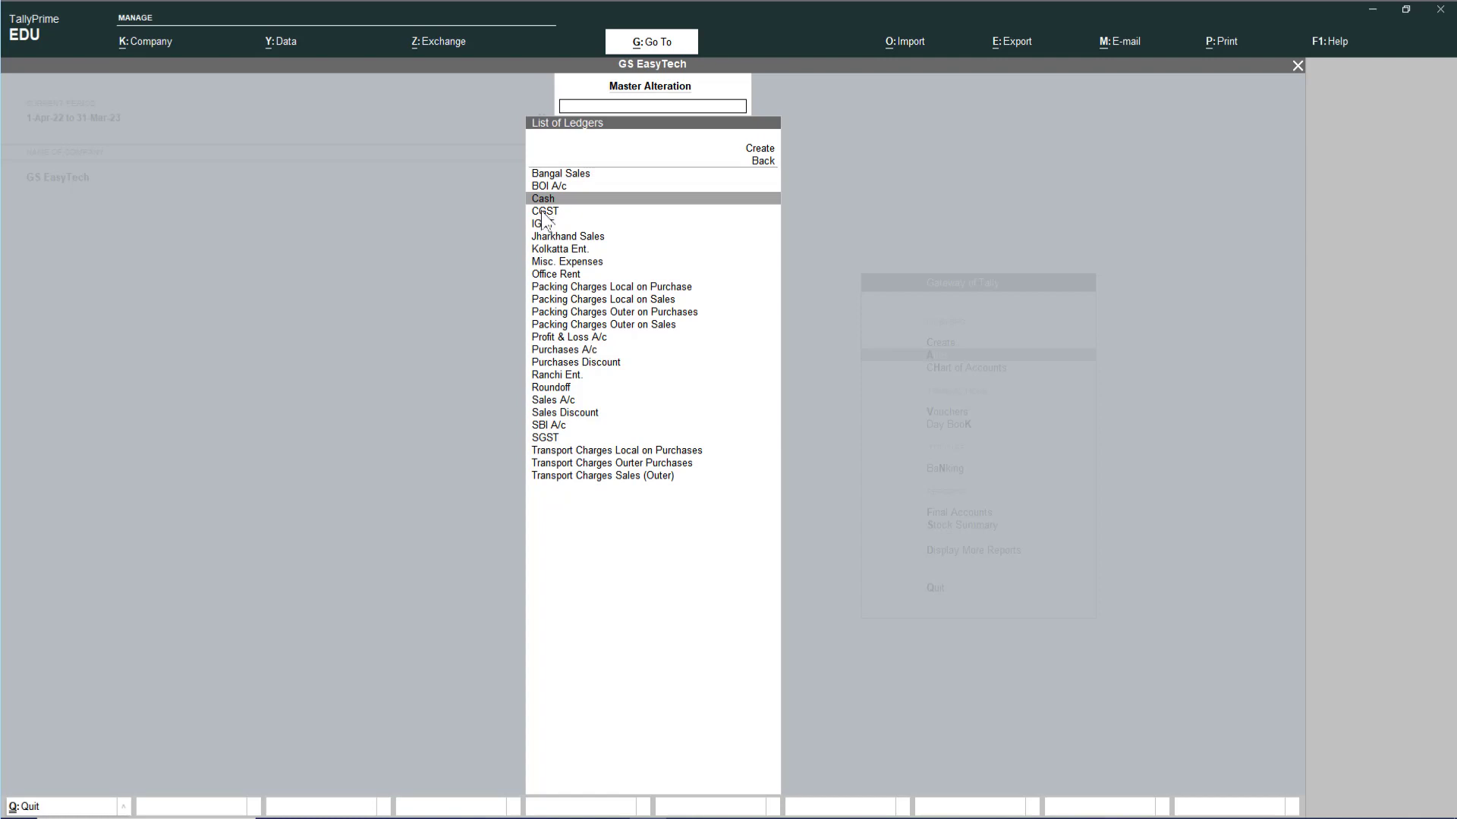
pyautogui.click(543, 215)
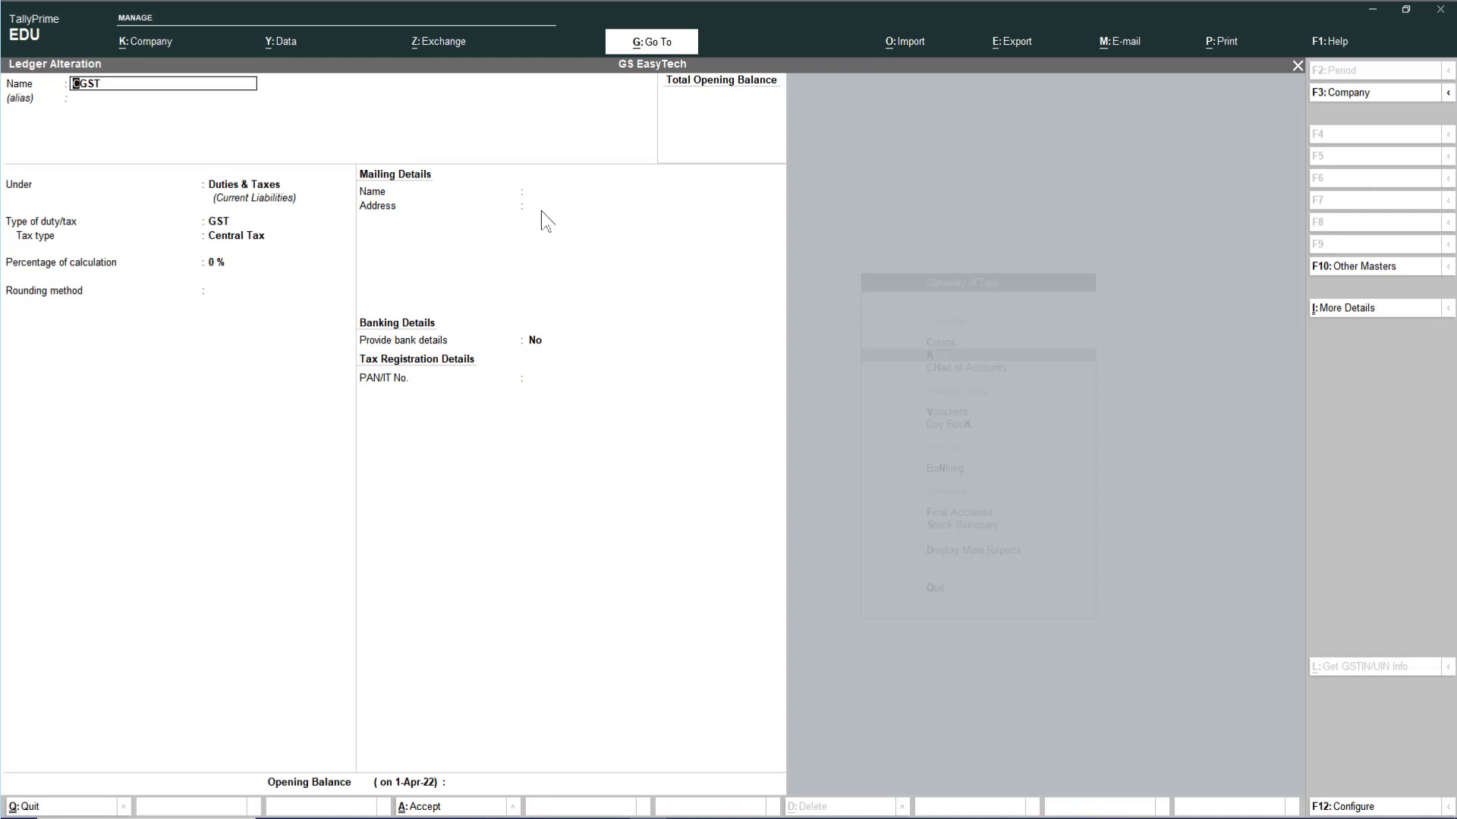
pyautogui.press('Escape')
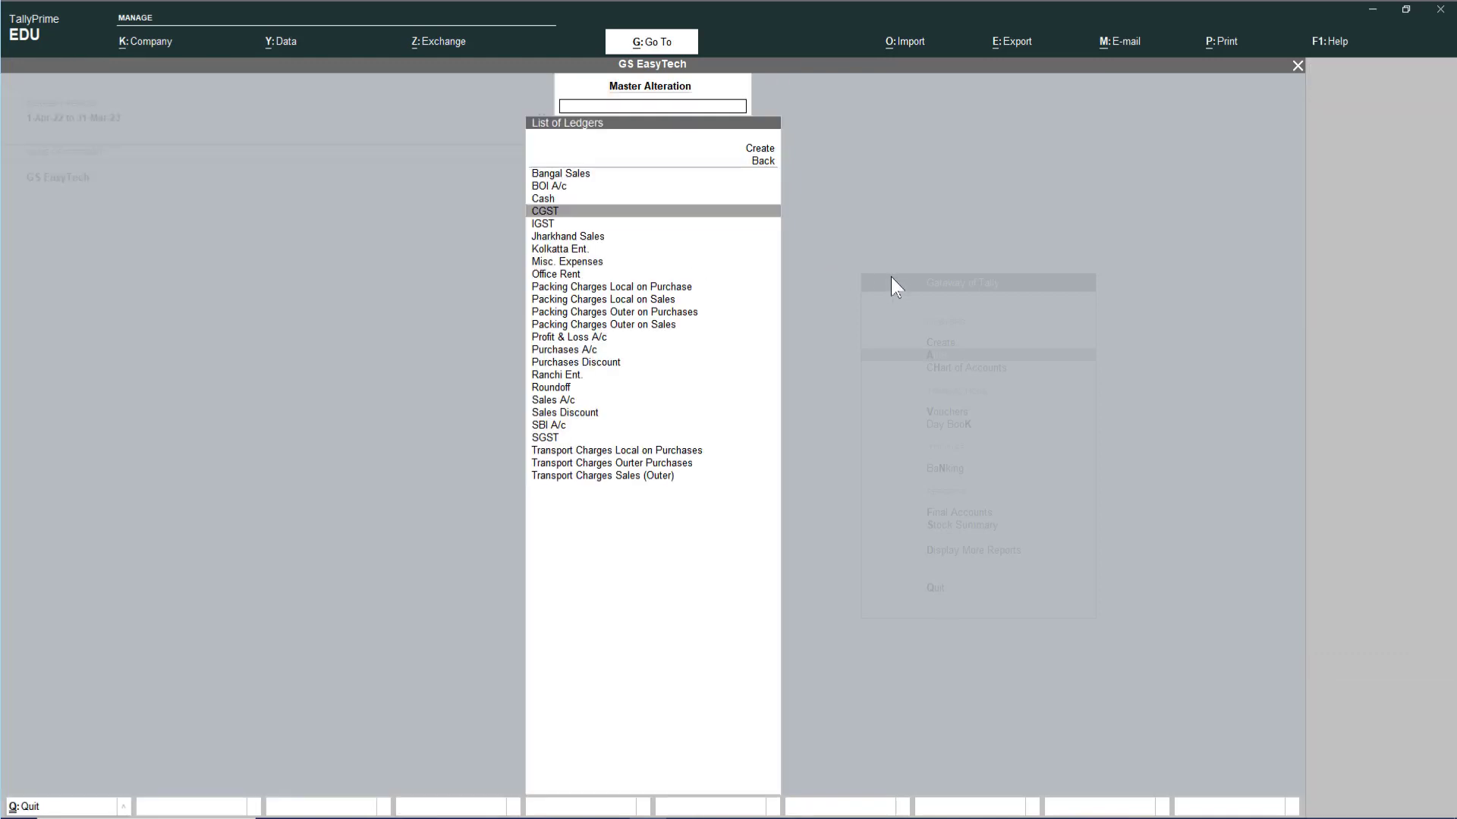
pyautogui.press('Escape')
pyautogui.press('Escape')
pyautogui.press('Escape')
pyautogui.press('Escape')
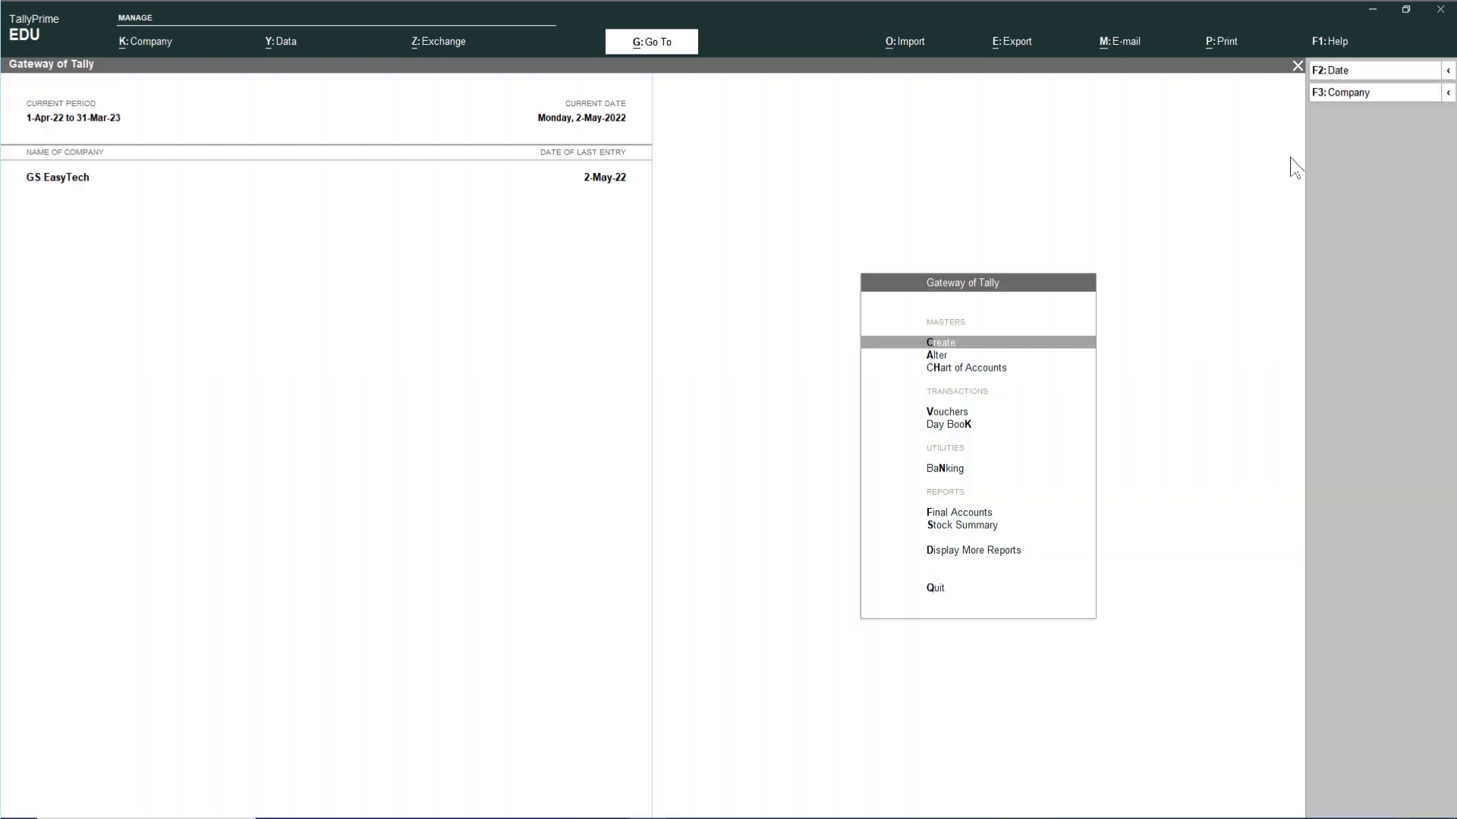
# - Set the display mode to Soft in the display settings and save the configuration
pyautogui.click(1331, 38)
pyautogui.click(1343, 154)
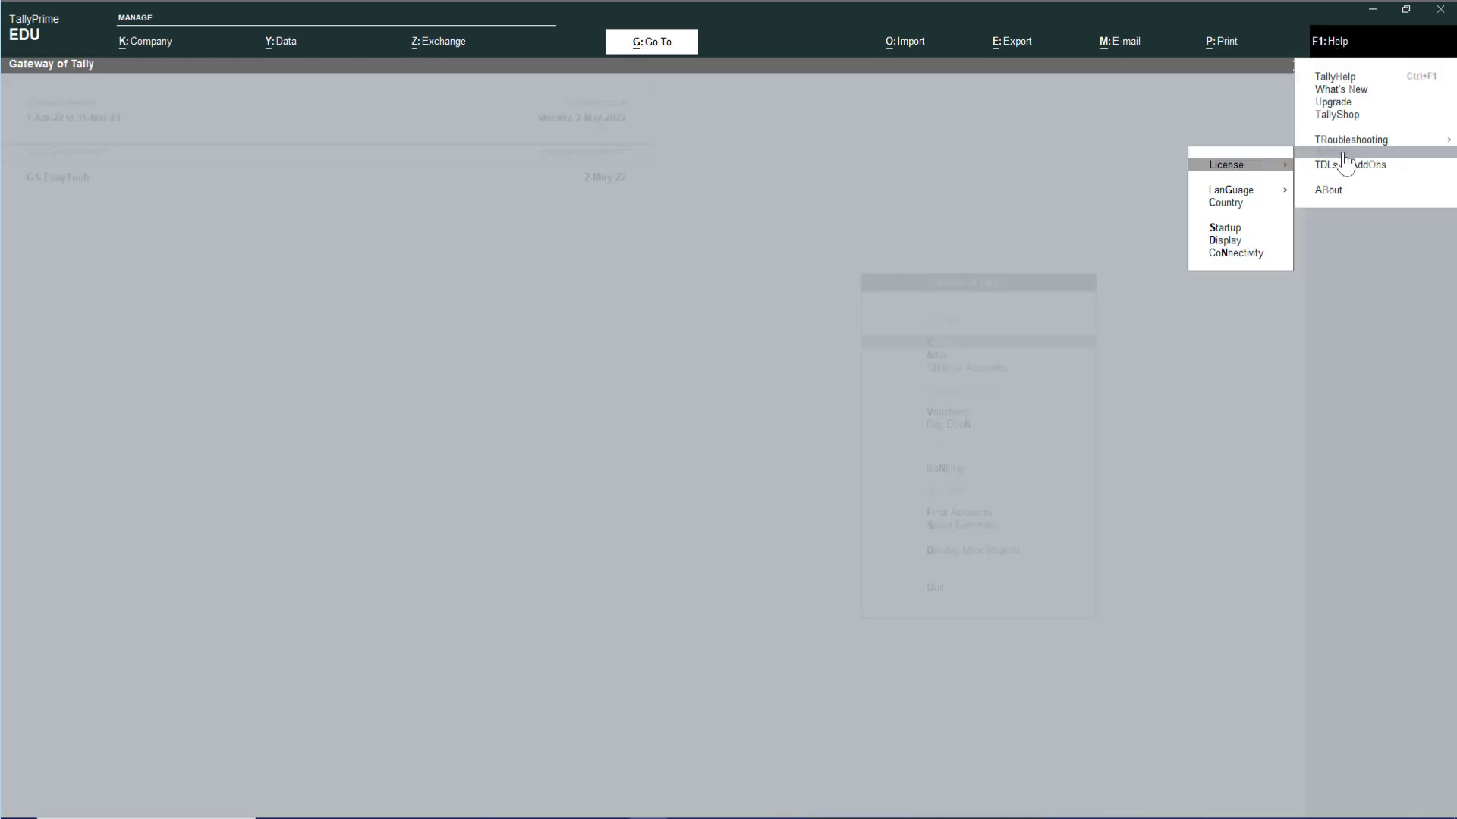
pyautogui.click(1225, 241)
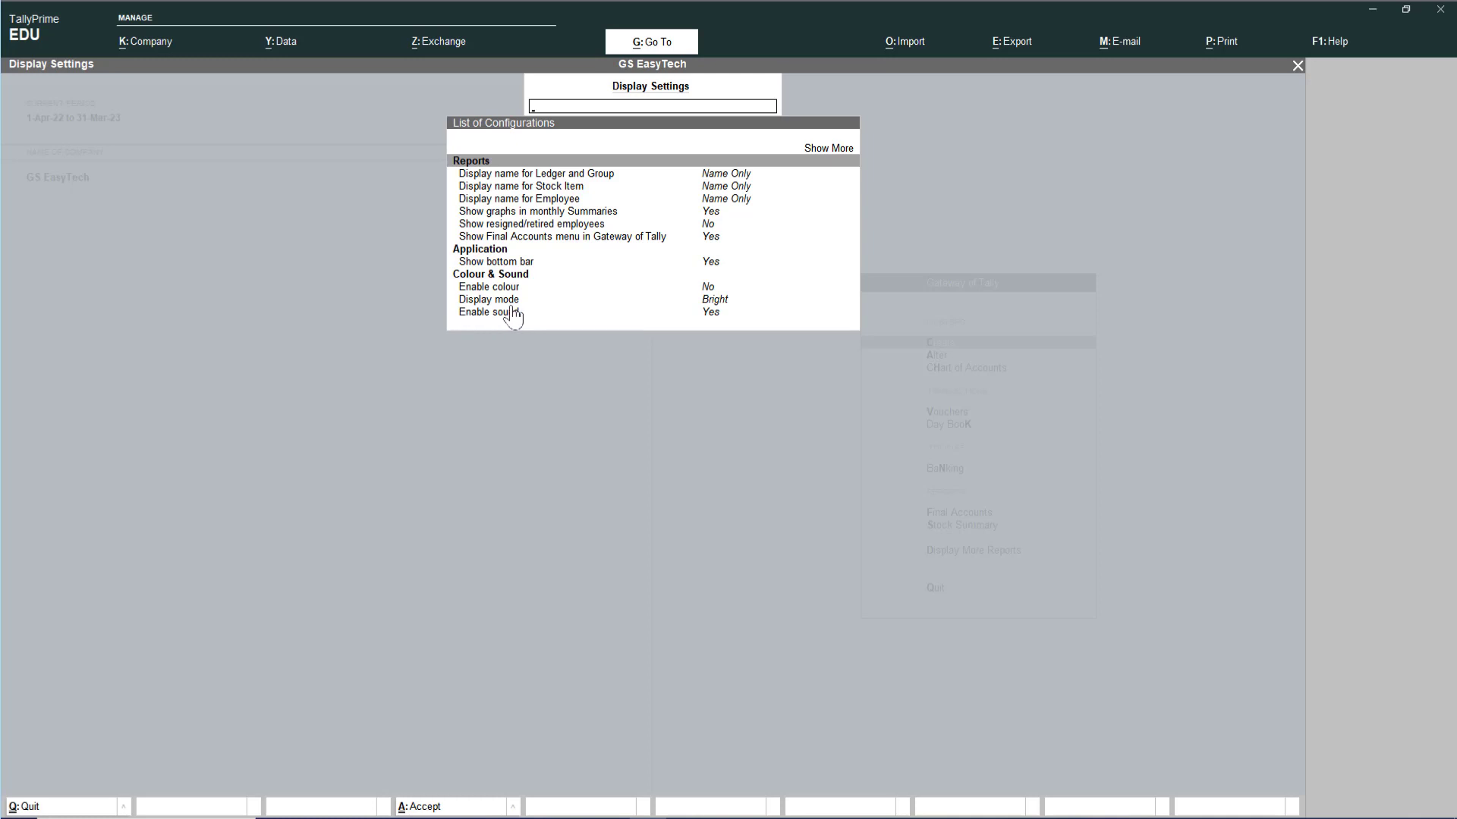
pyautogui.click(717, 300)
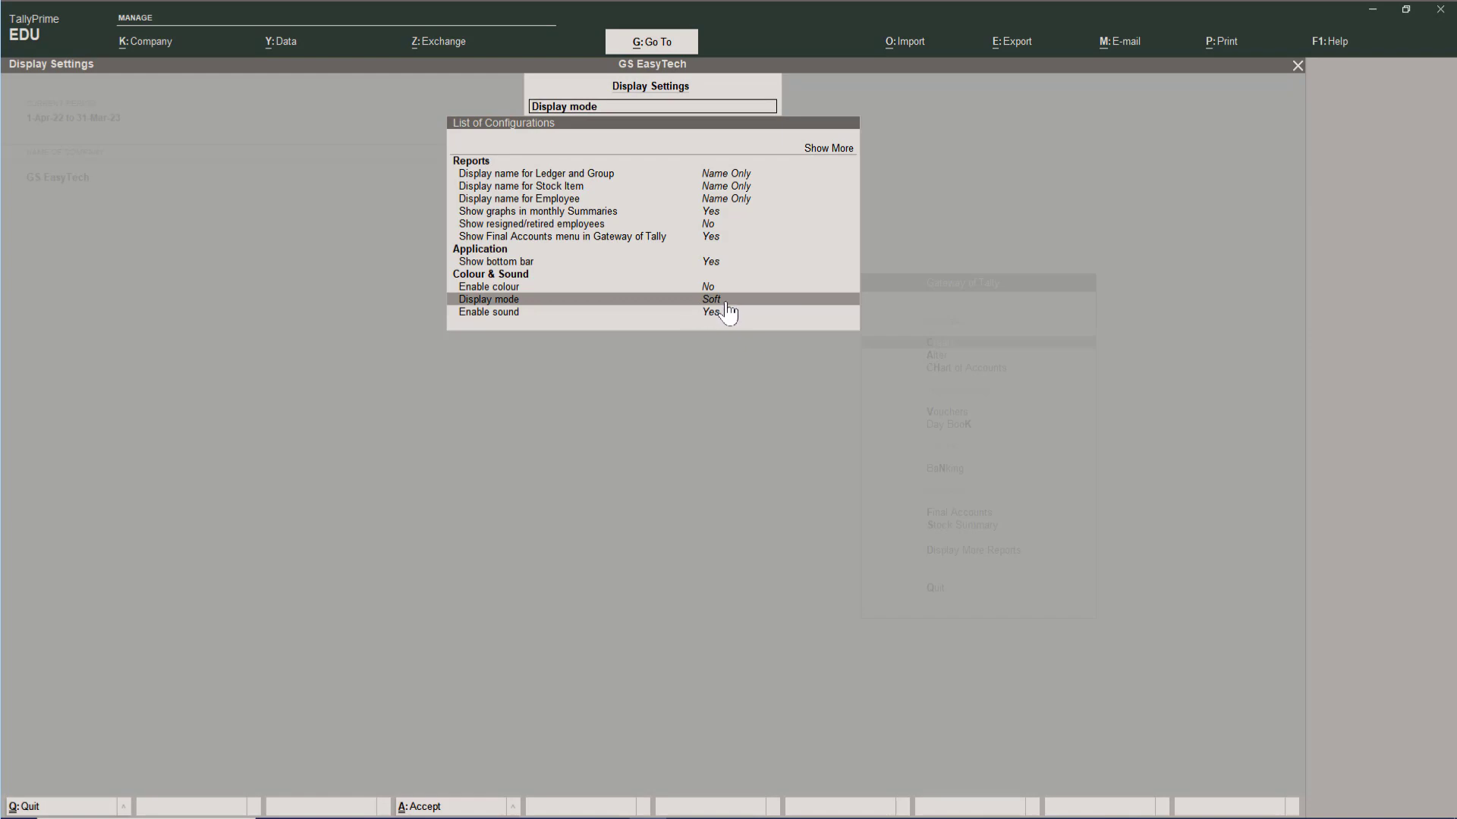
pyautogui.click(728, 307)
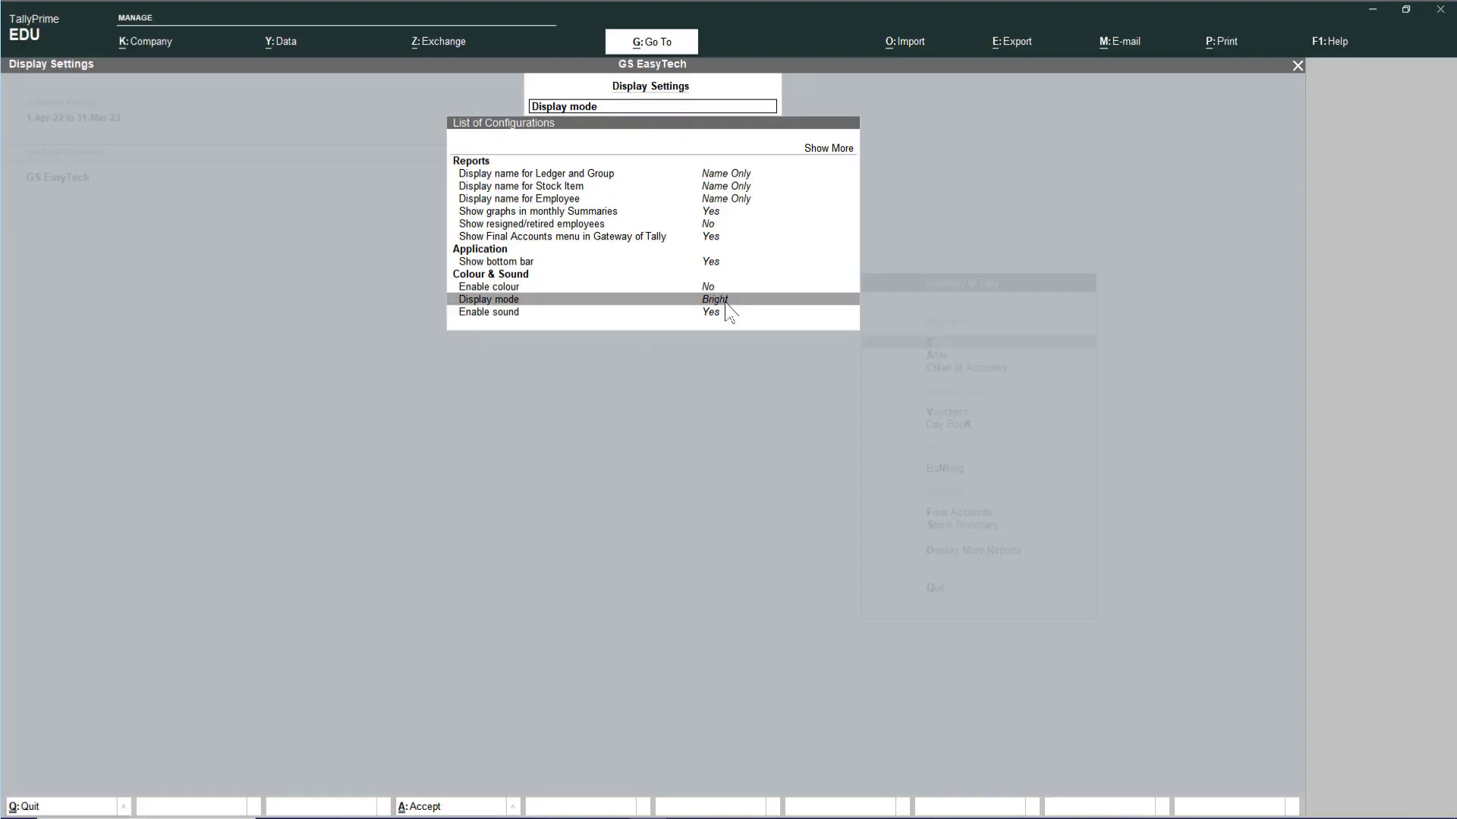
pyautogui.click(726, 302)
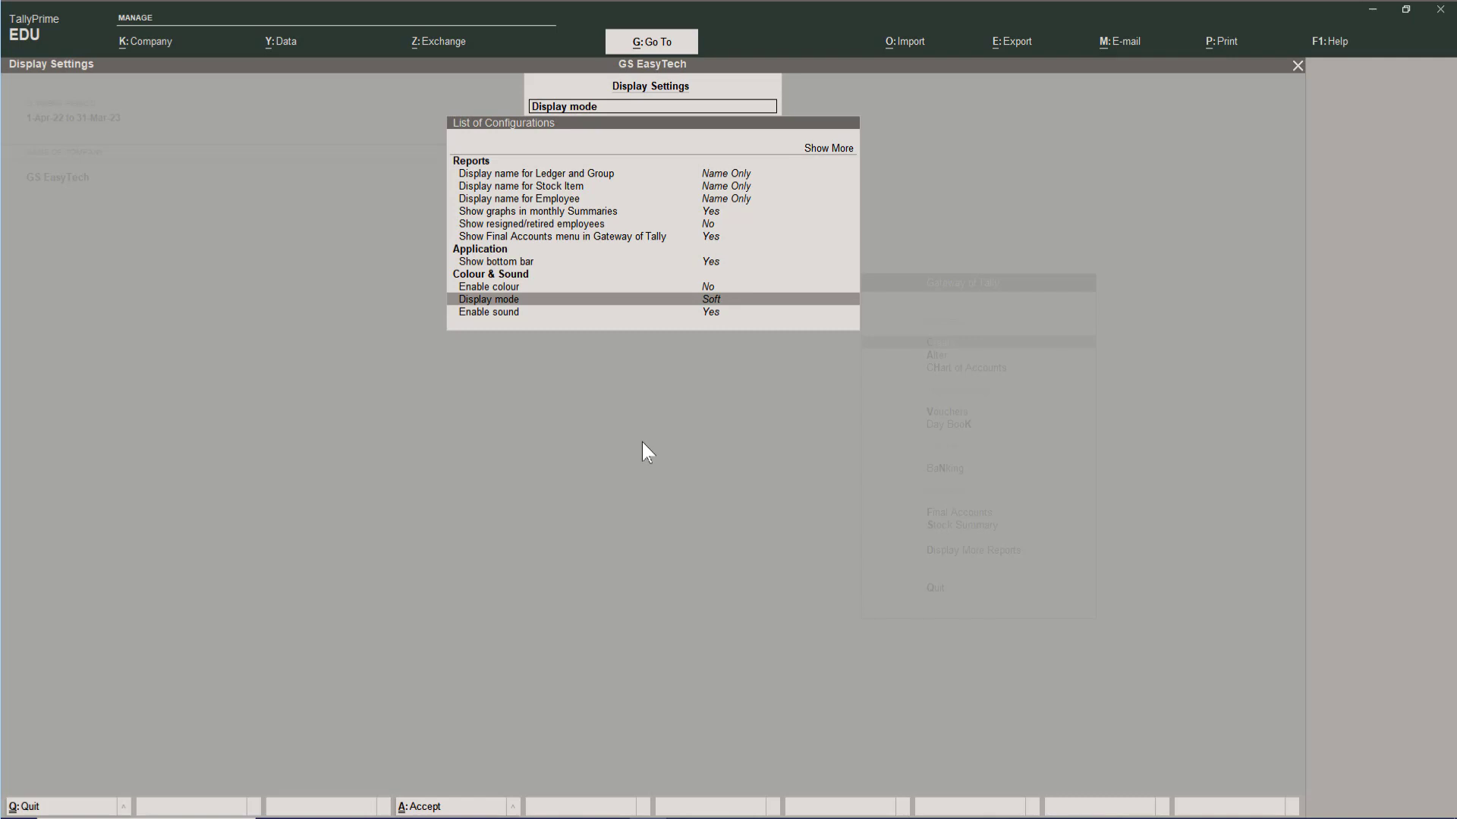
pyautogui.hotkey('ctrl', 'a')
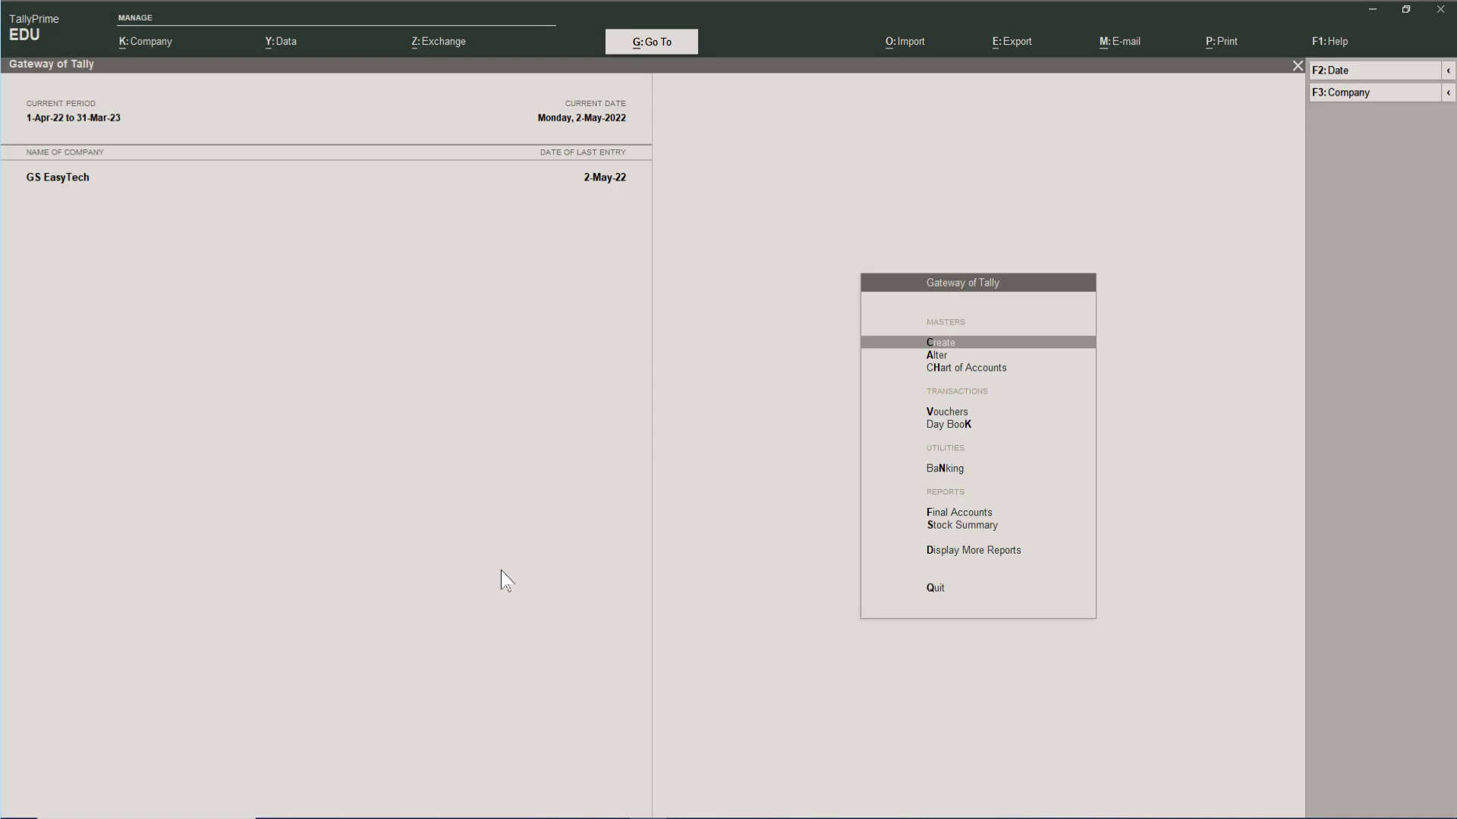
# - Set Enable colour to Yes in the display settings and return to the Gateway of Tally
pyautogui.click(1321, 44)
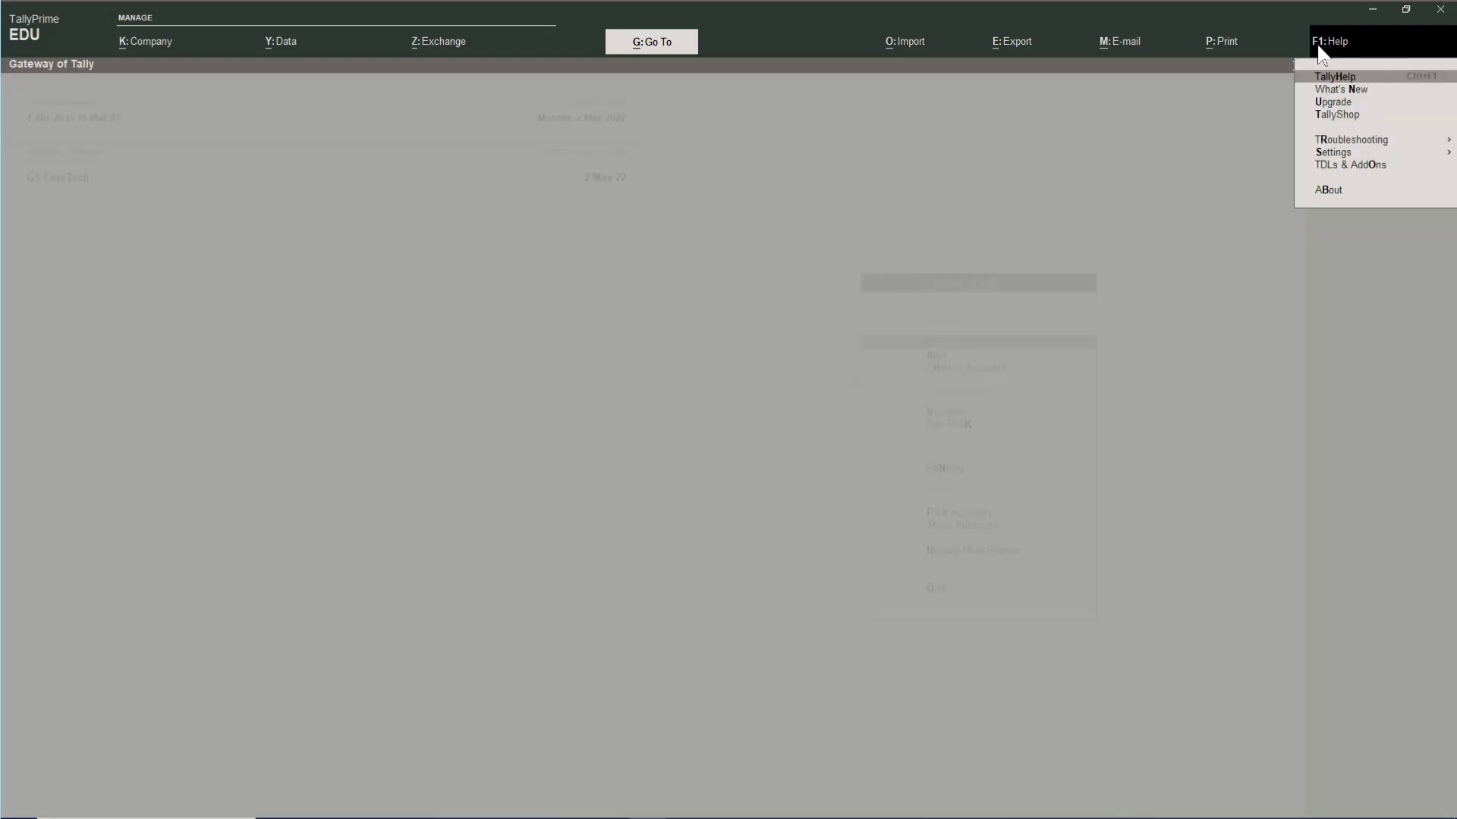
pyautogui.click(1328, 155)
pyautogui.click(1224, 240)
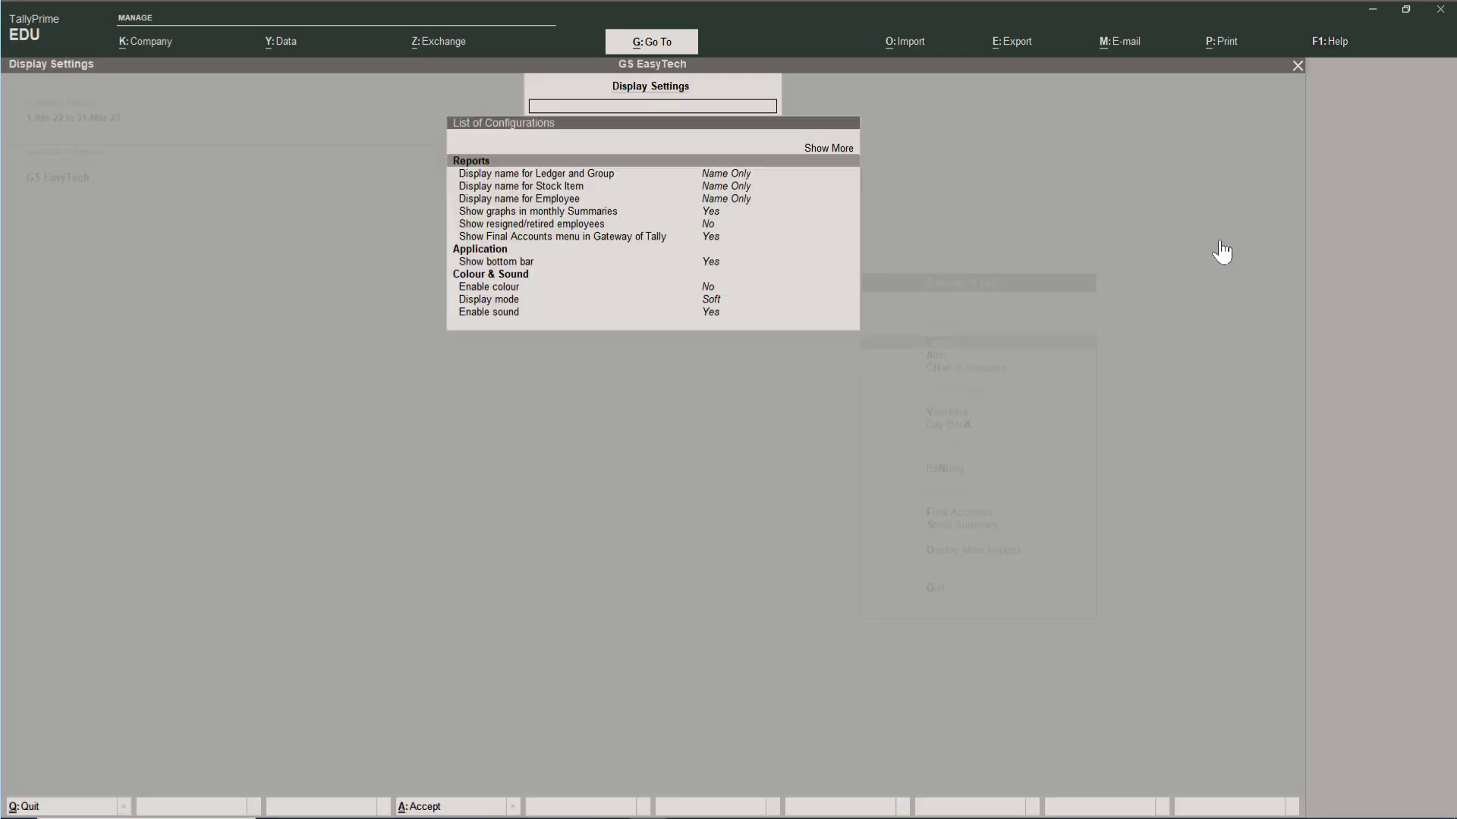
pyautogui.click(709, 288)
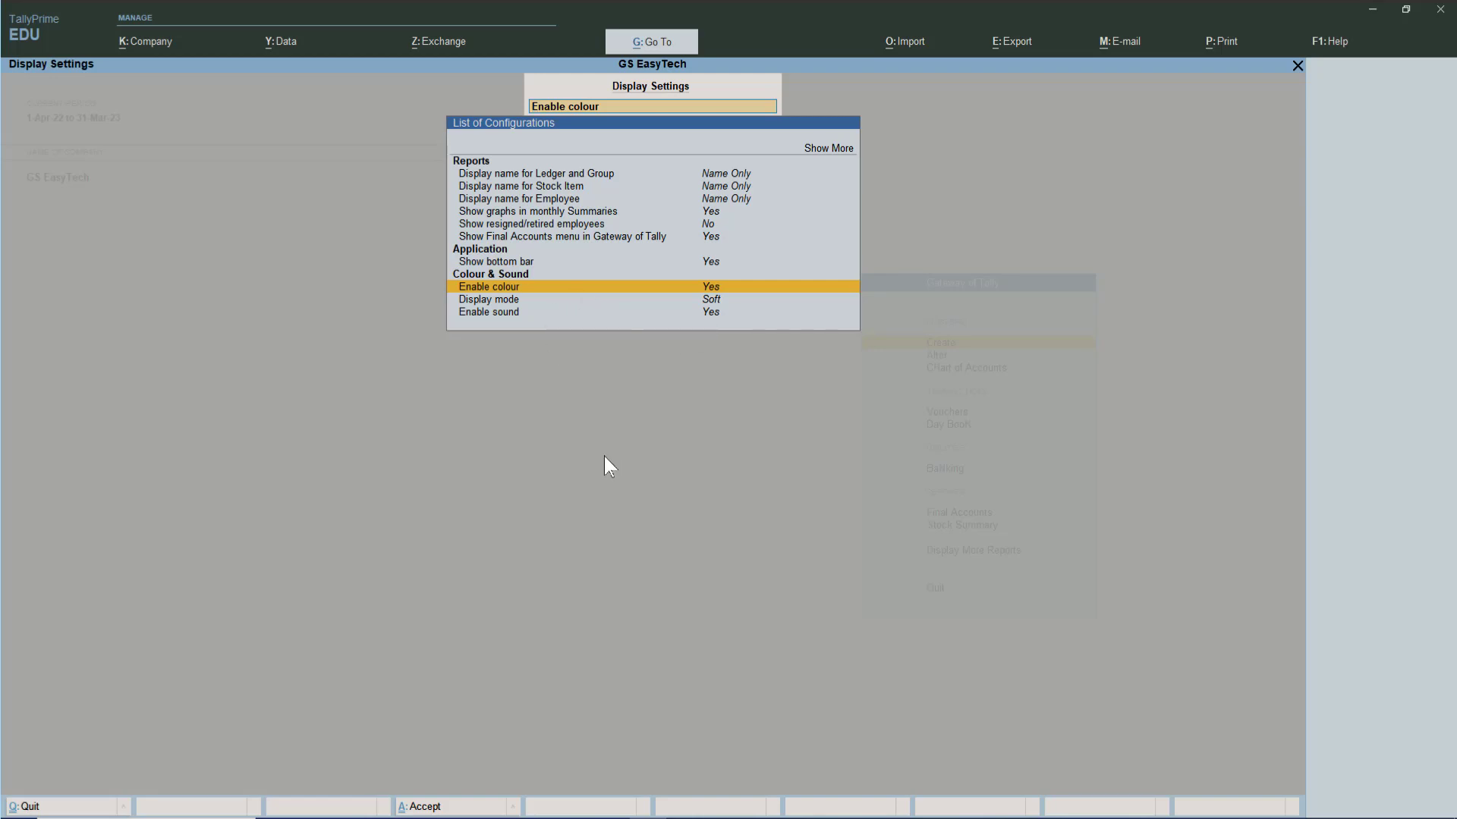
pyautogui.press('Escape')
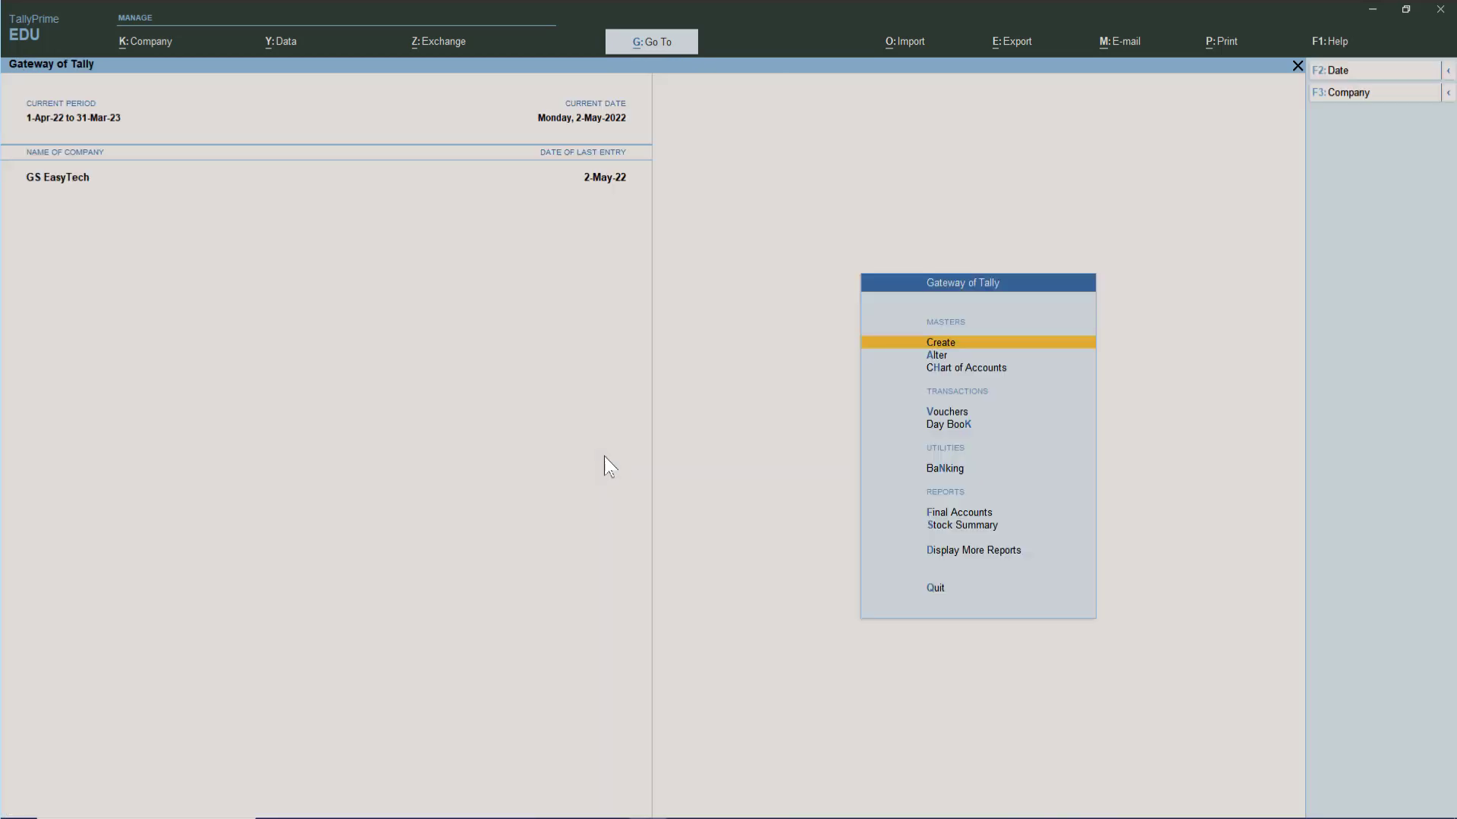
pyautogui.press('alt')
pyautogui.press('alt')
pyautogui.press('alt')
# - Set Enable sound to No in the display settings and save the configuration
pyautogui.click(1327, 41)
pyautogui.click(1337, 152)
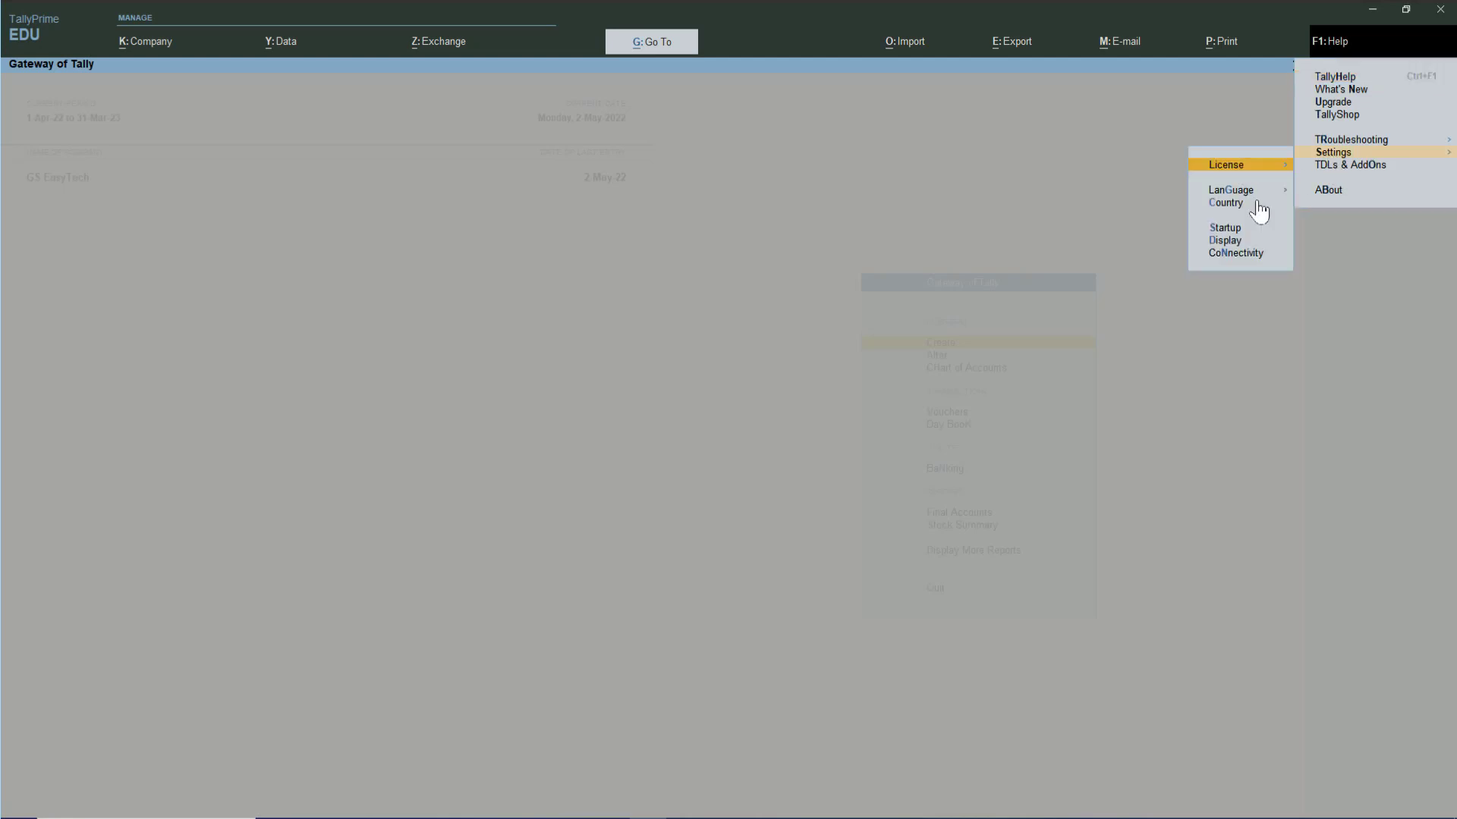
pyautogui.click(1226, 241)
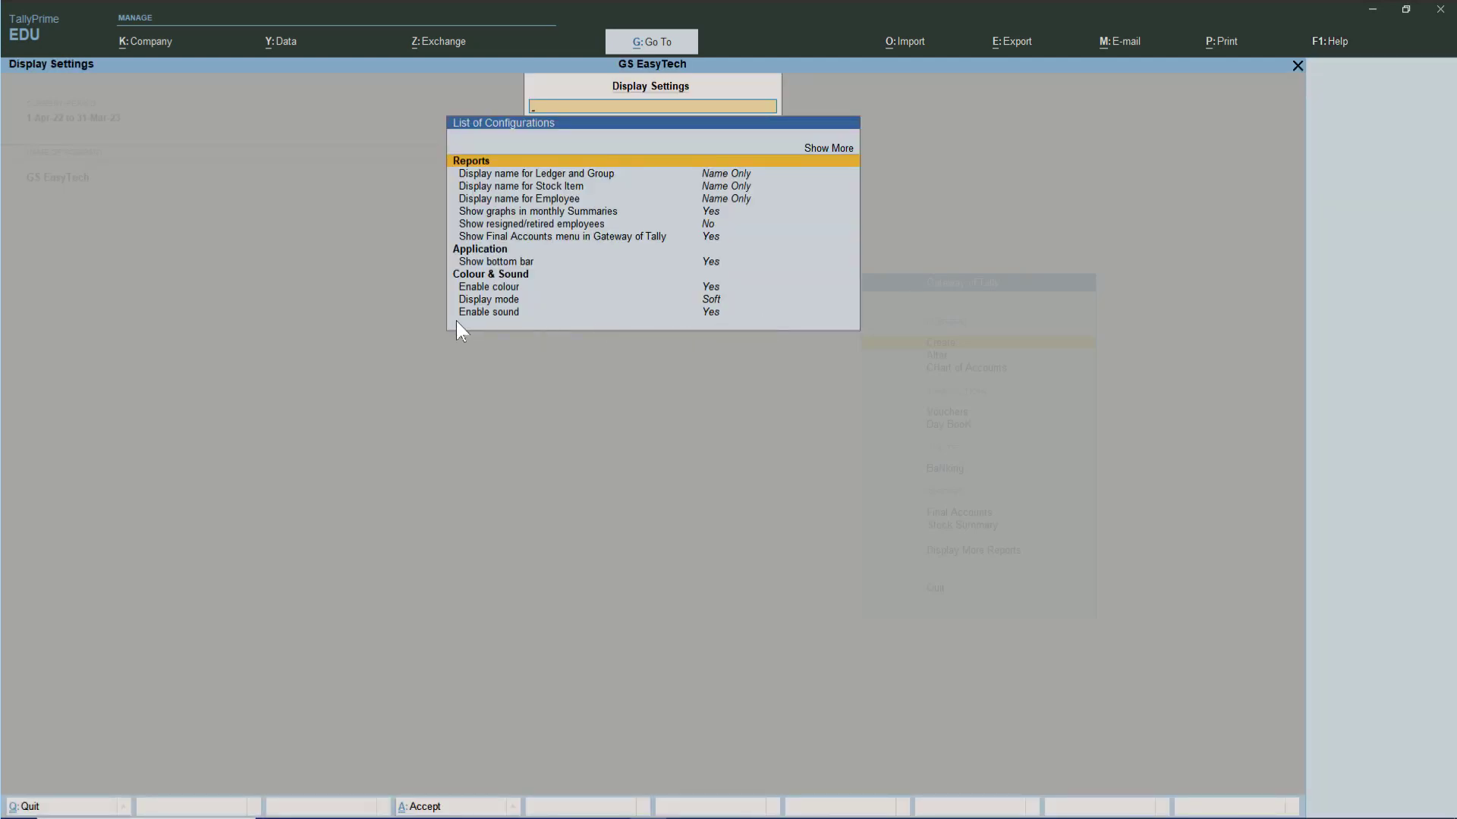
pyautogui.click(711, 315)
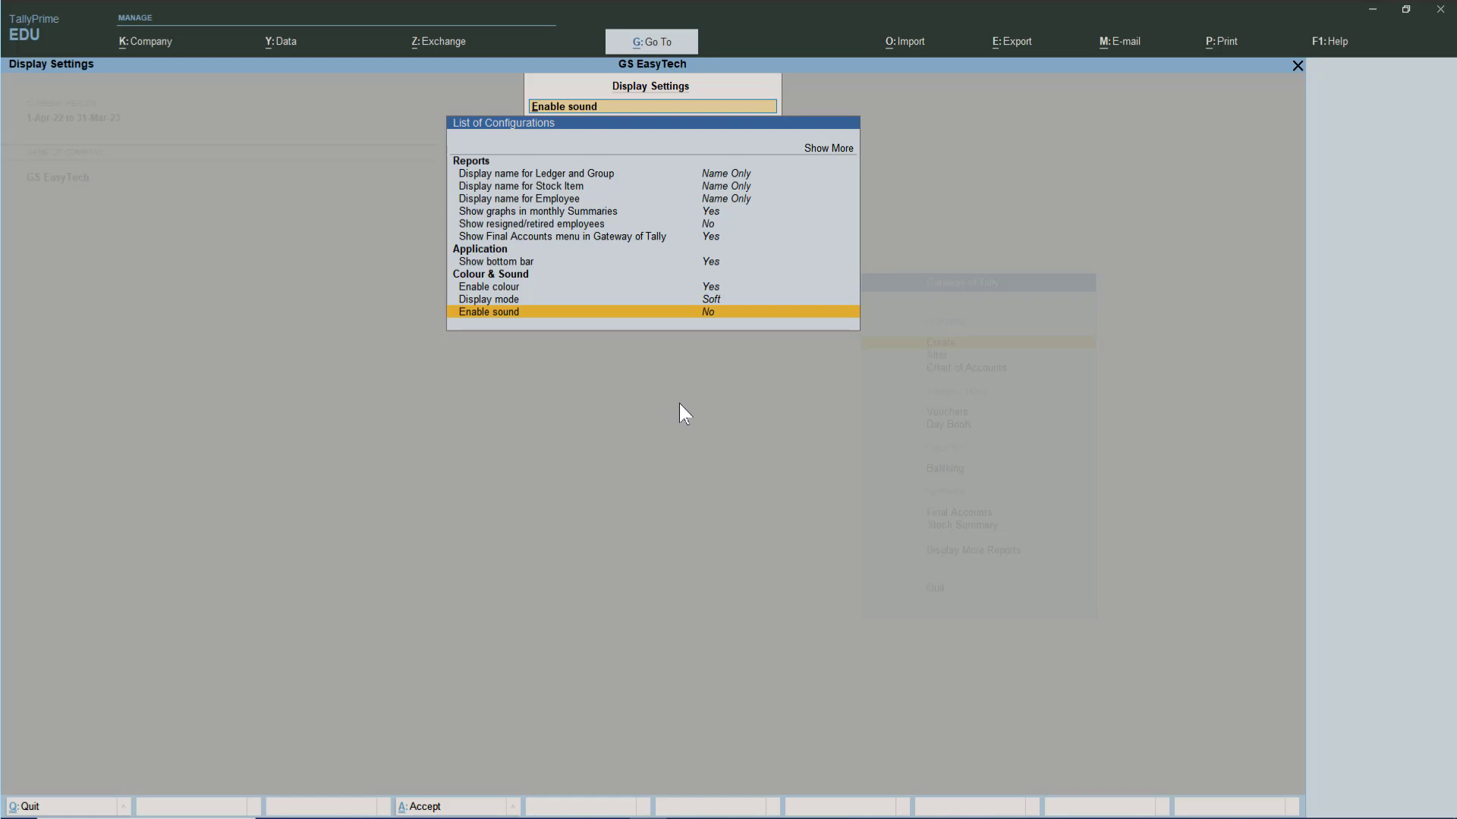
pyautogui.hotkey('ctrl', 'a')
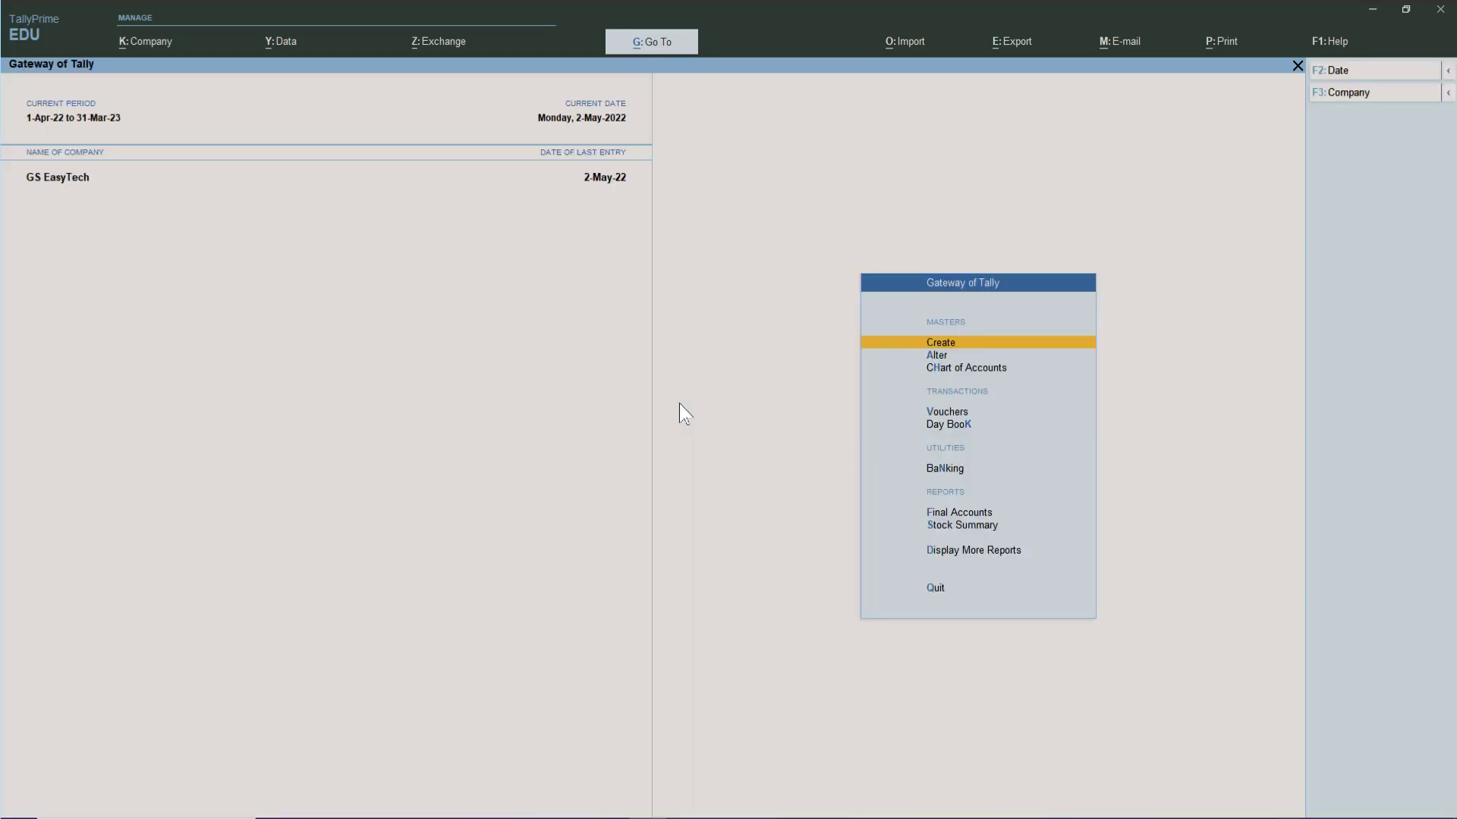